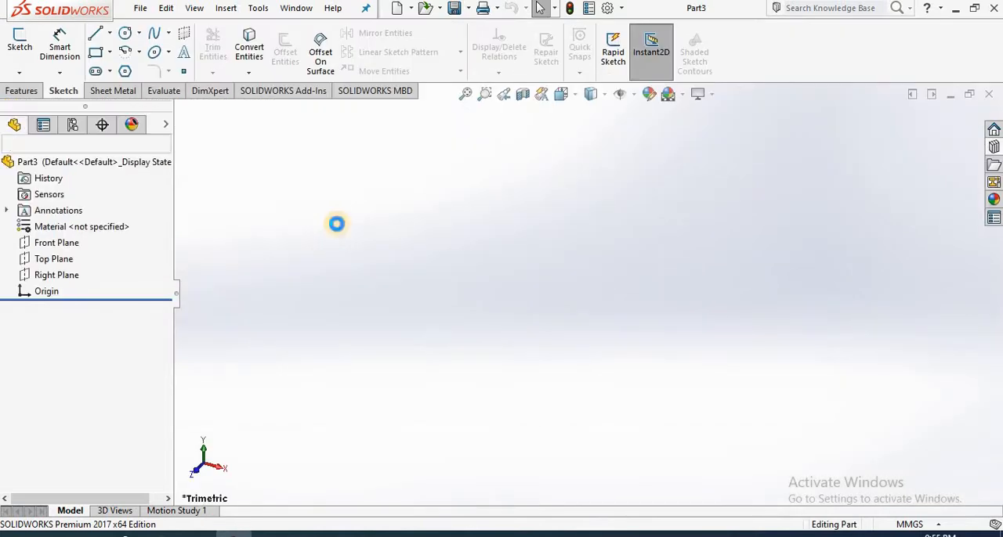
Step: Start a sketch on the Front Plane and activate the Corner Rectangle tool
left_click(20, 39)
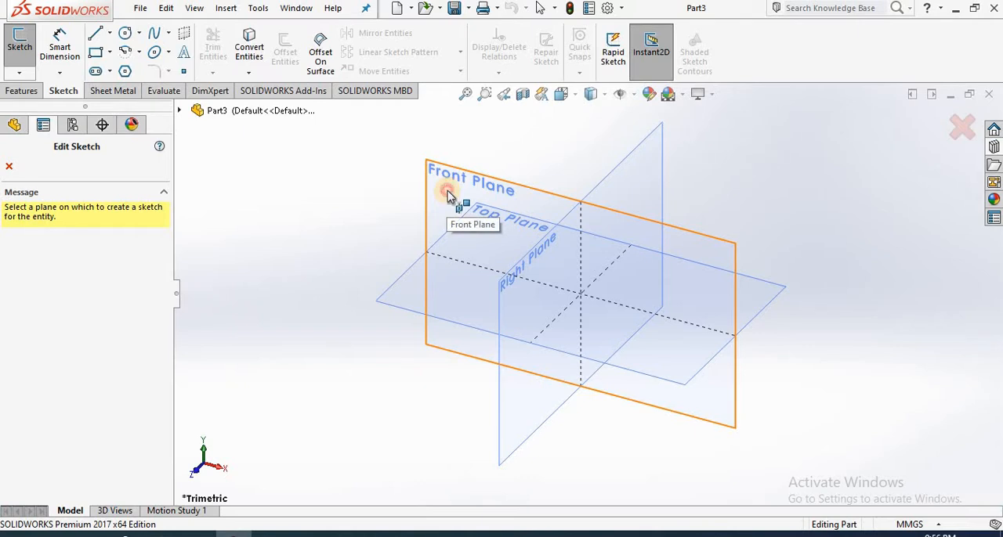
left_click(447, 191)
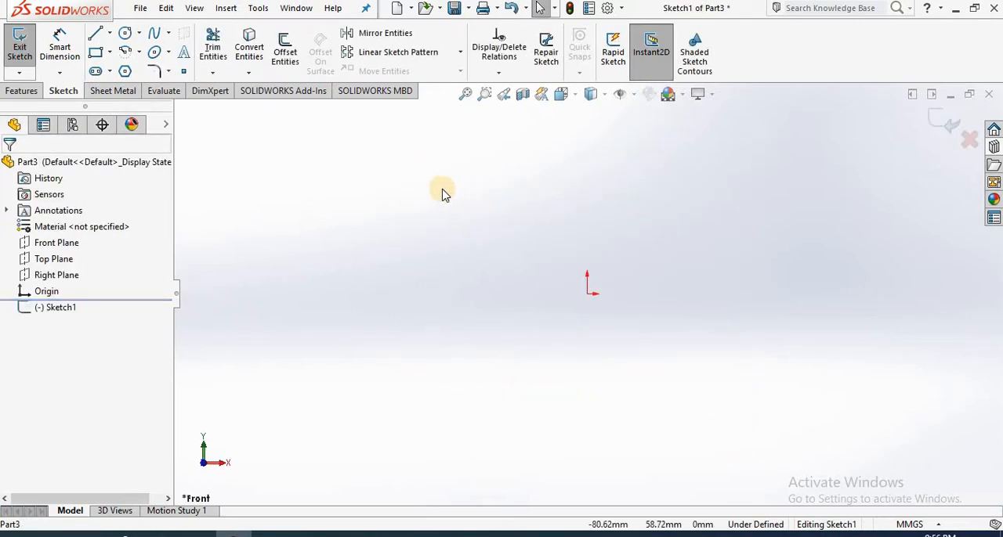
left_click(110, 52)
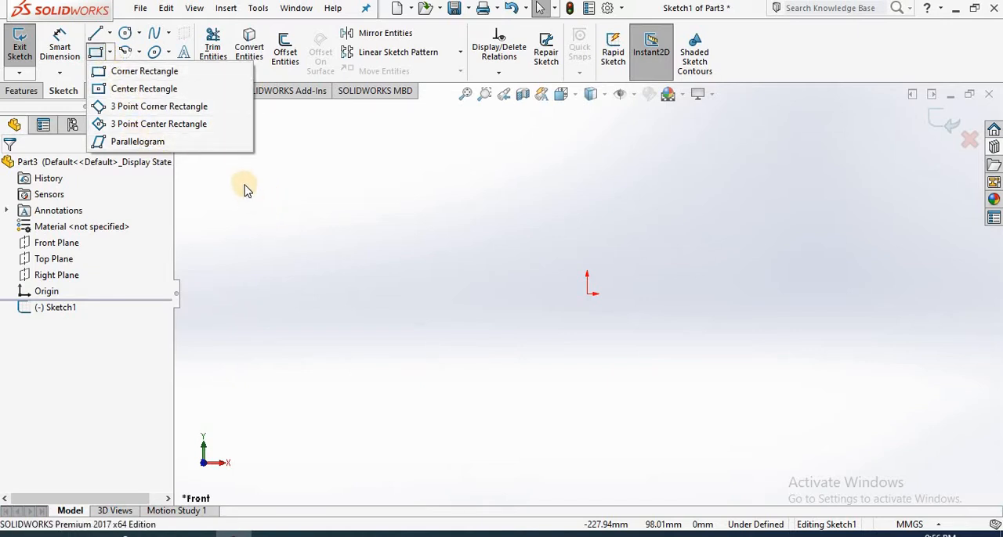
left_click(147, 73)
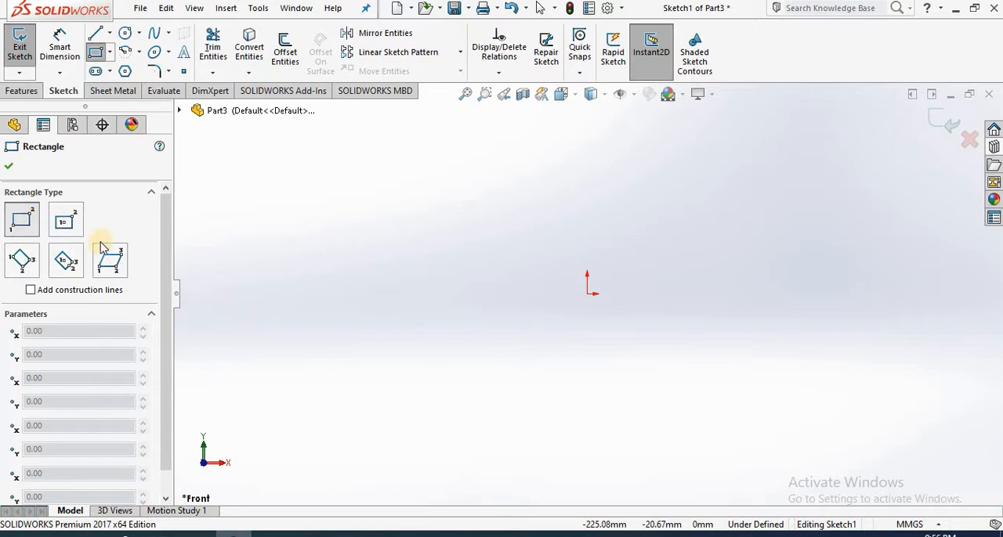
left_click(109, 52)
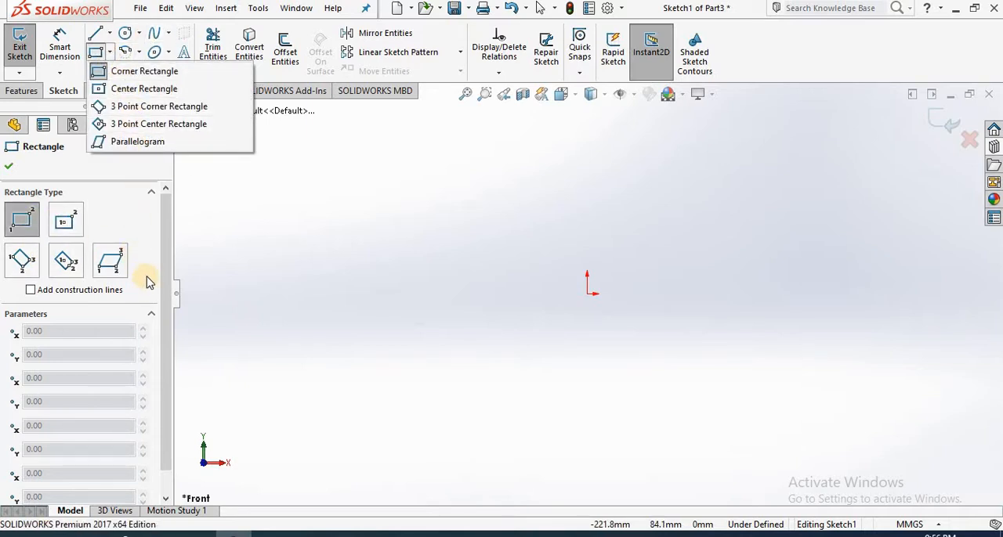
left_click(221, 242)
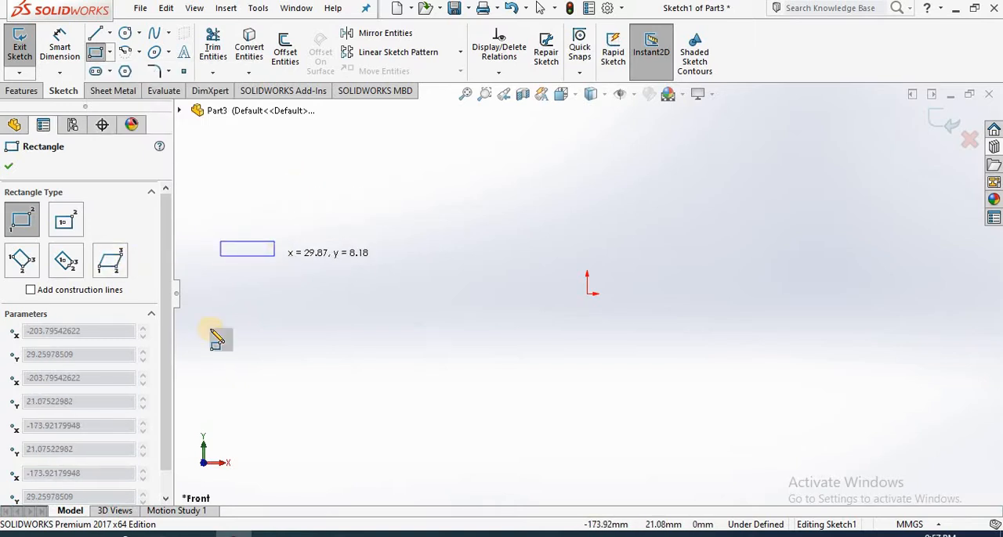
key("Escape")
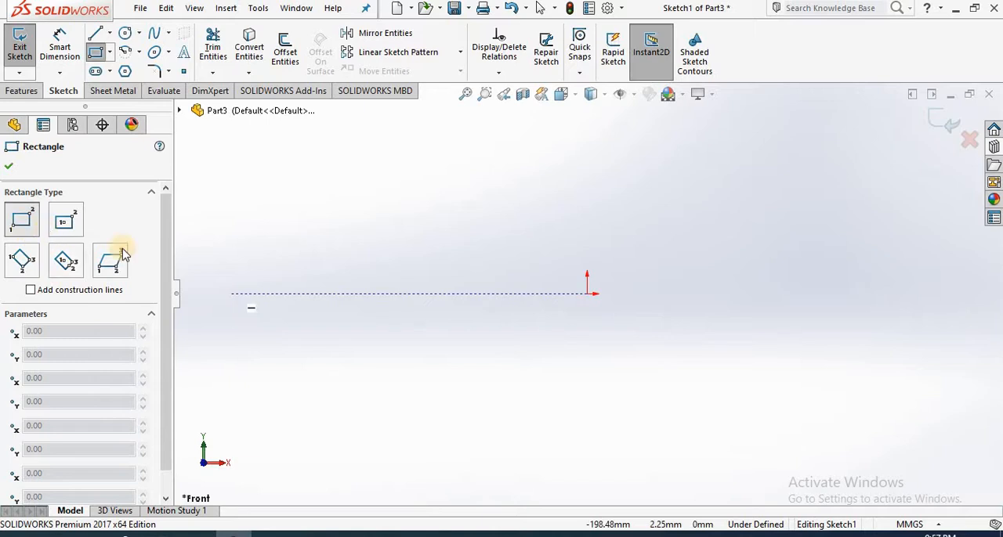
Step: Draw a corner rectangle about 177 by 96 mm that encloses the origin
left_click(372, 340)
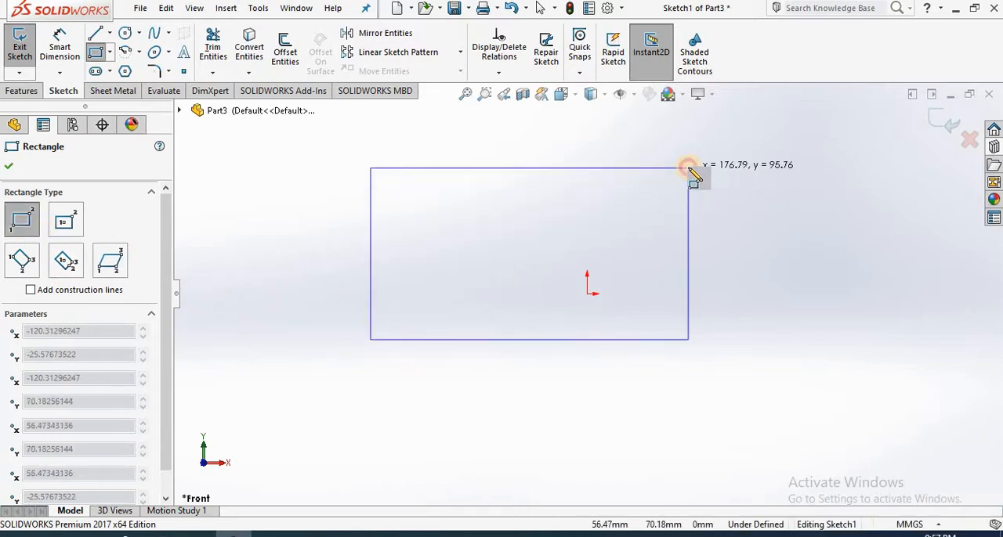
left_click(688, 168)
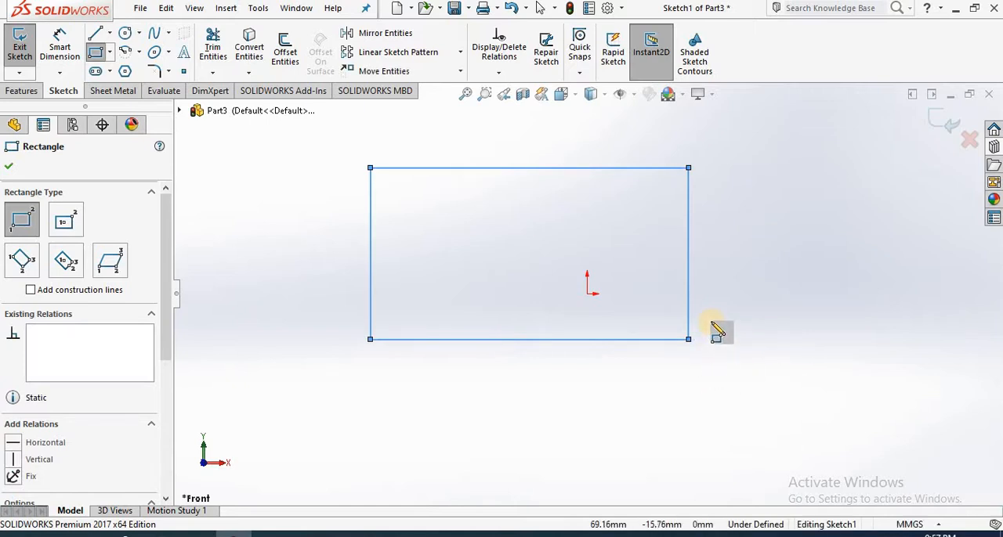
Step: Draw two center rectangles with construction lines from corners, one below the first rectangle and one overlapping it on the lower left
left_click(65, 224)
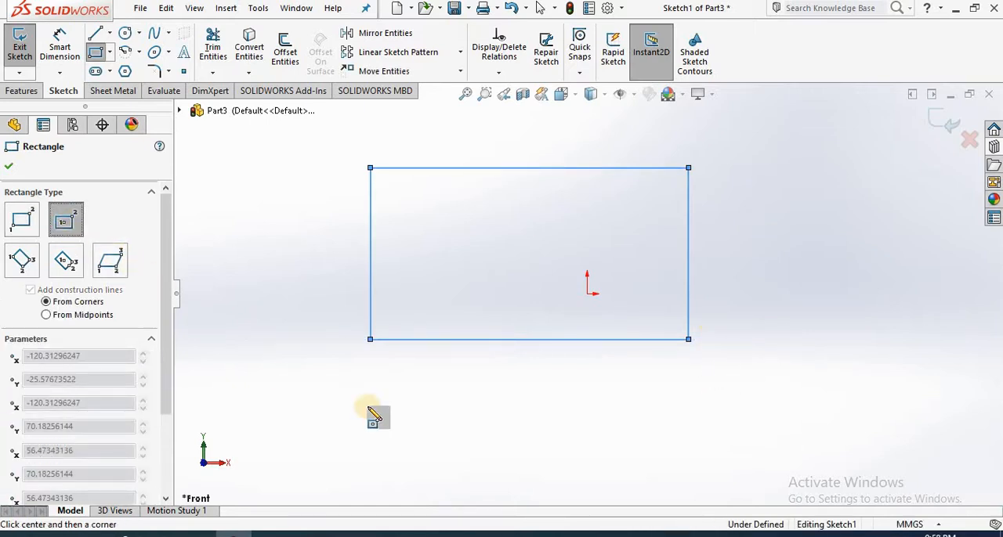
left_click(510, 440)
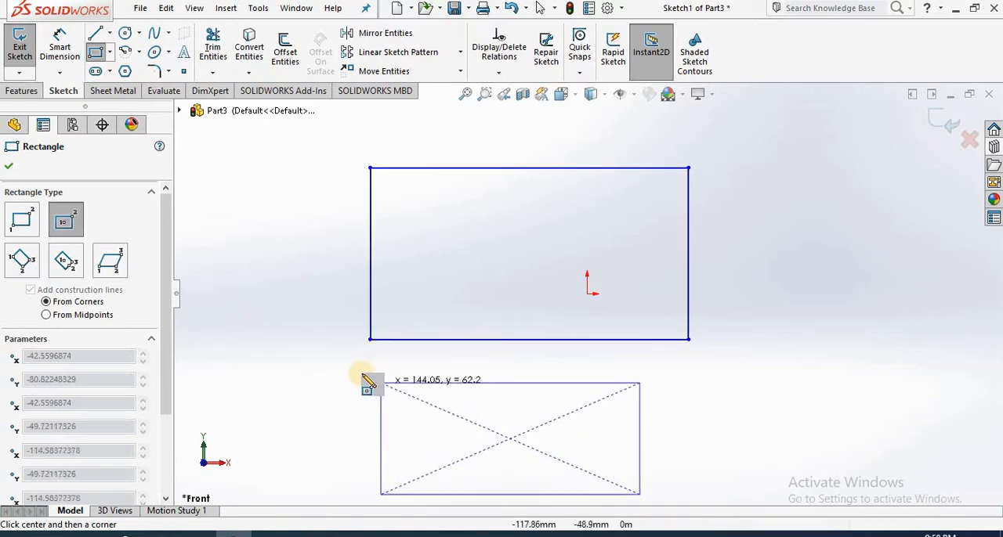
left_click(335, 360)
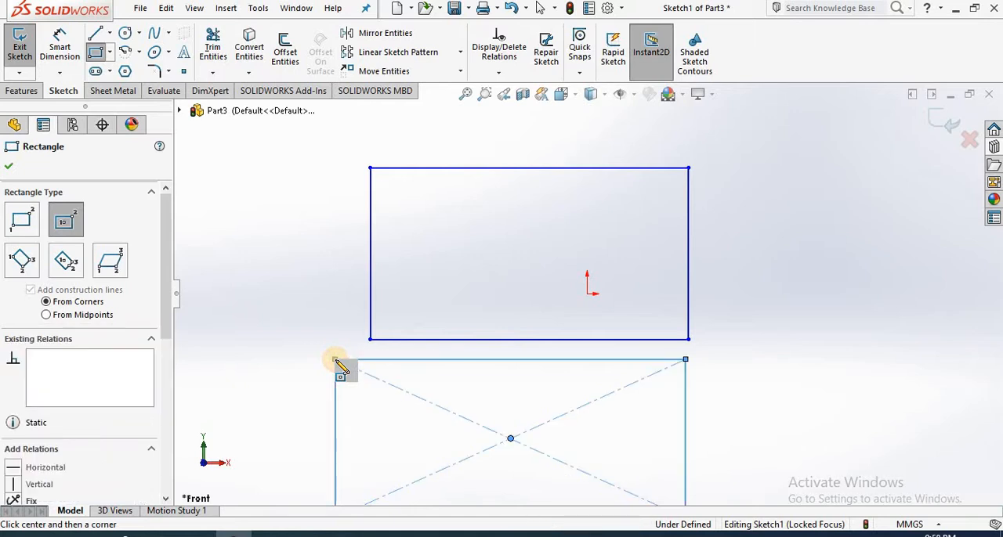
key("f")
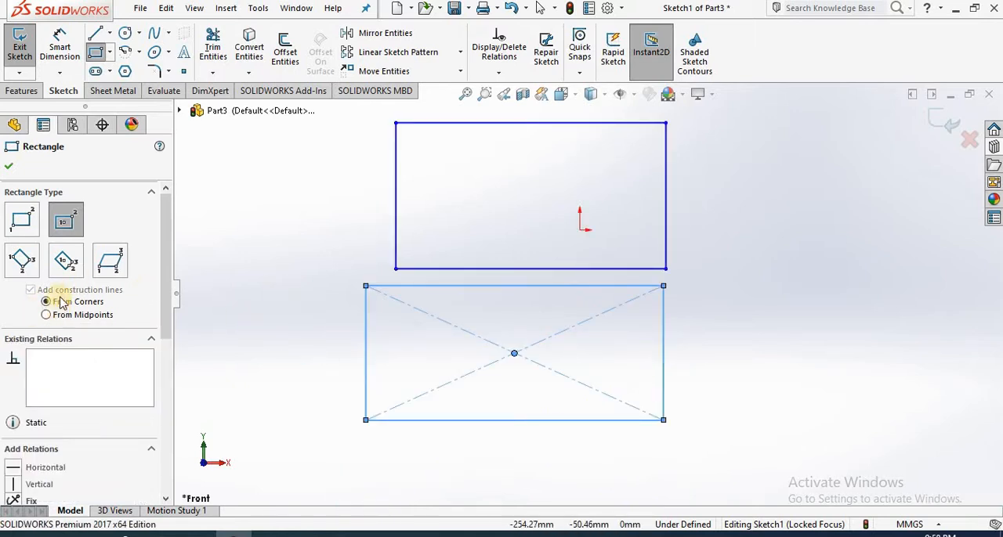
left_click(325, 390)
left_click(202, 278)
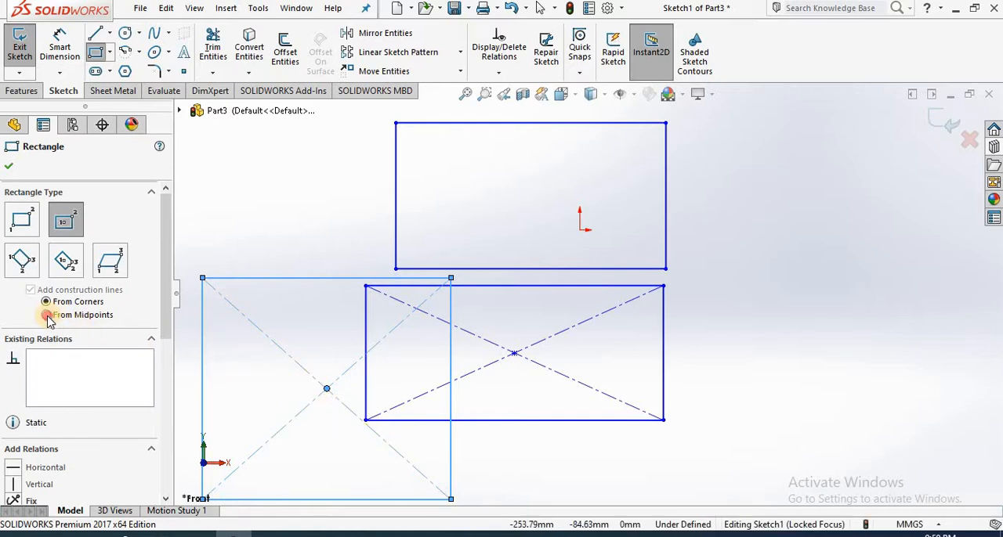
Step: Draw a center rectangle about 191 by 140 mm with construction lines from midpoints, to the right of the other rectangles
left_click(862, 376)
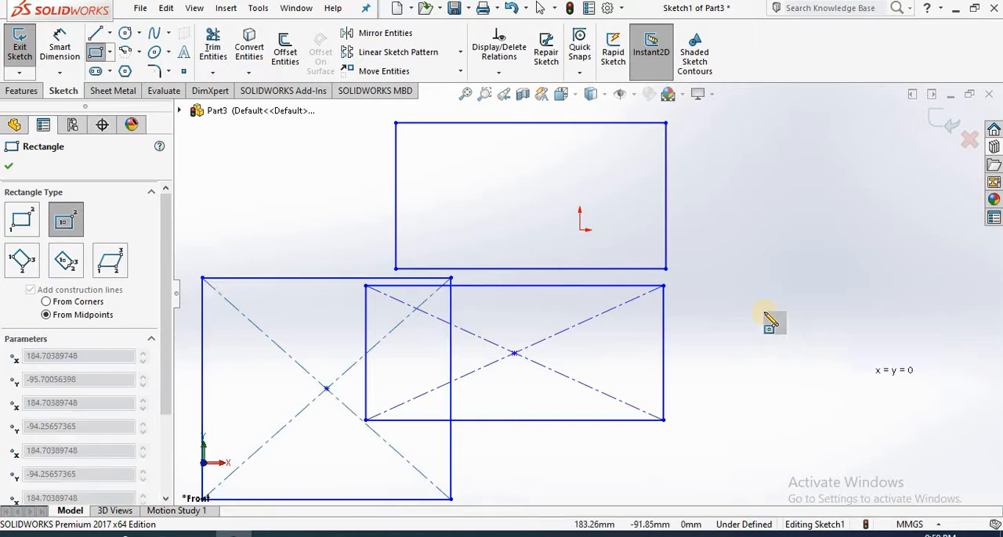
left_click(715, 269)
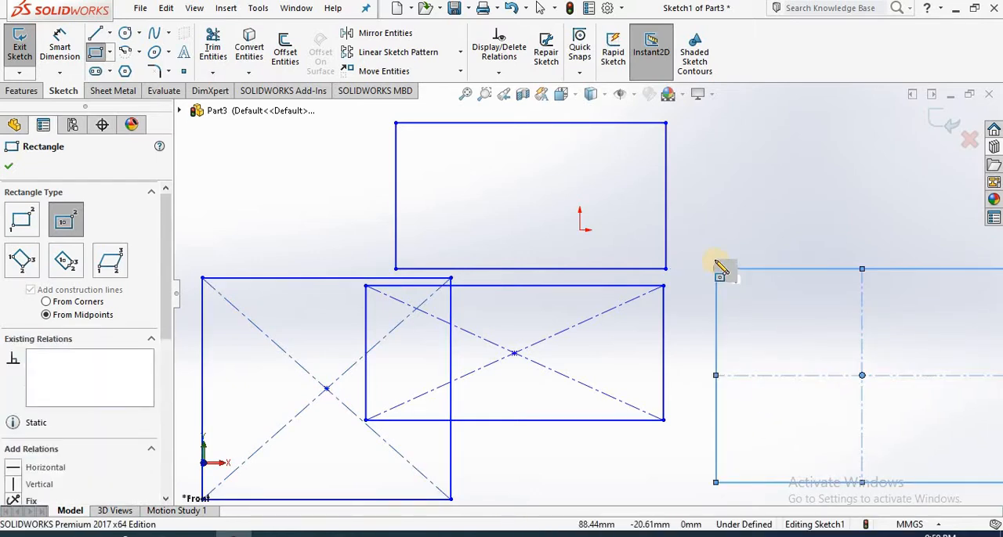
scroll(709, 281, "up", 5)
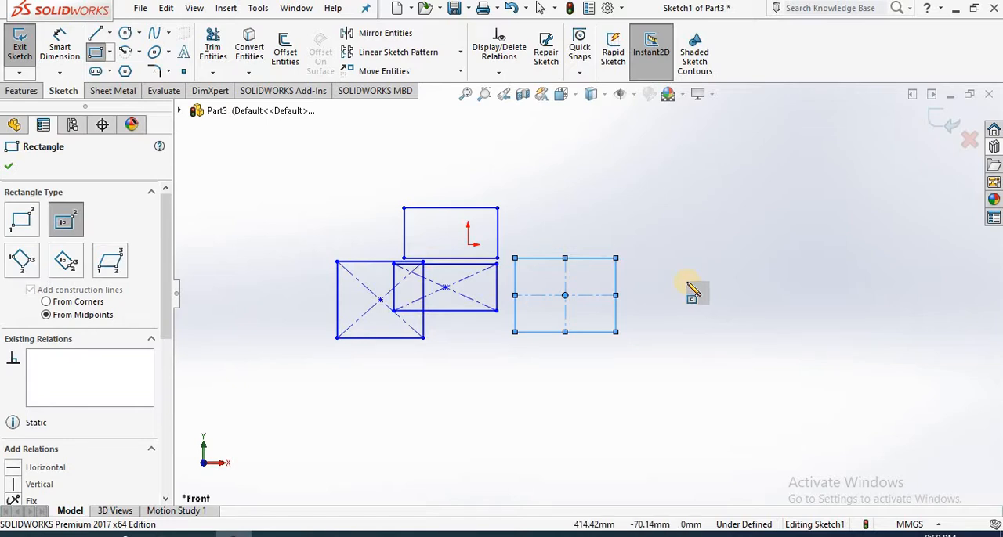
key("Escape")
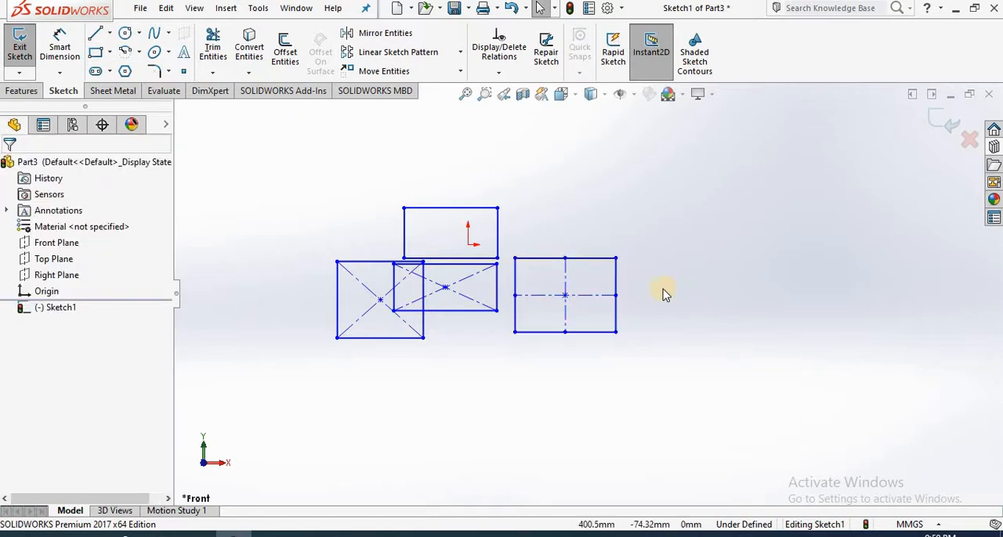
Step: Dimension the height of the rightmost rectangle between its upper and lower edges, accepting the proposed value
left_click(60, 47)
left_click(581, 259)
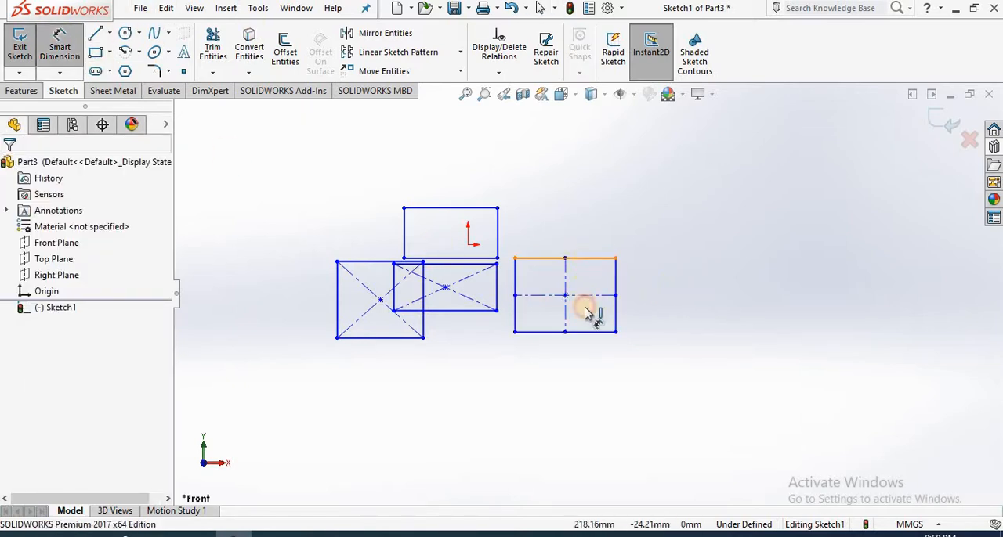
left_click(590, 330)
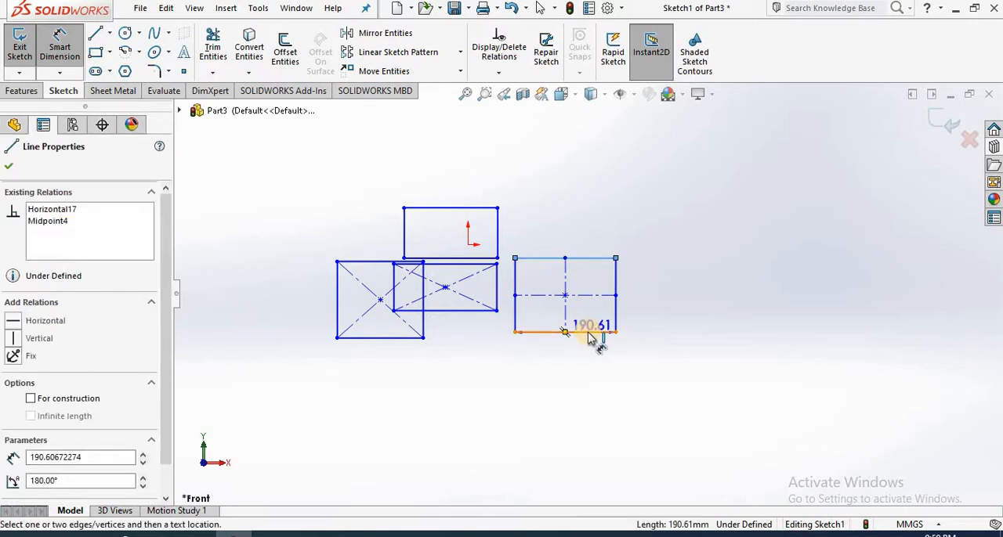
left_click(636, 308)
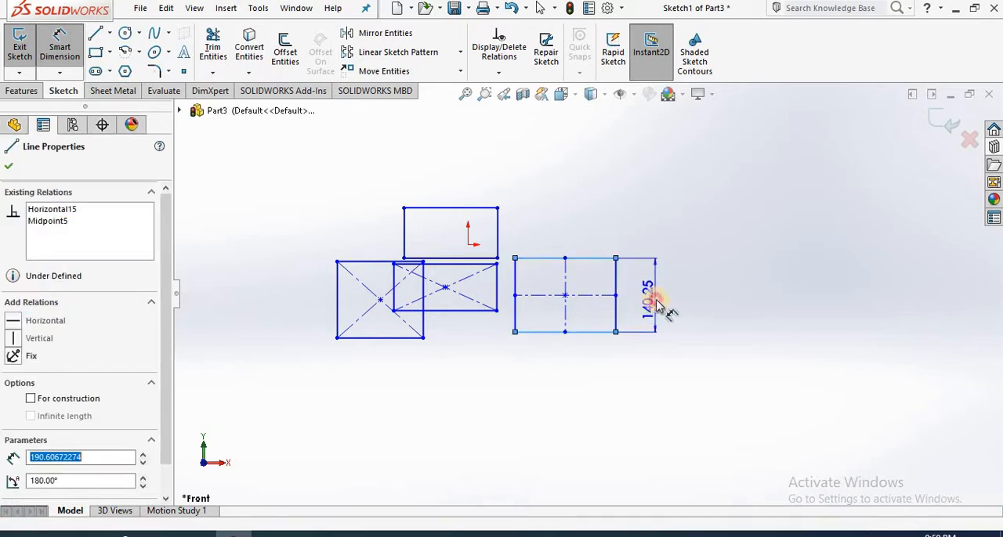
left_click(653, 309)
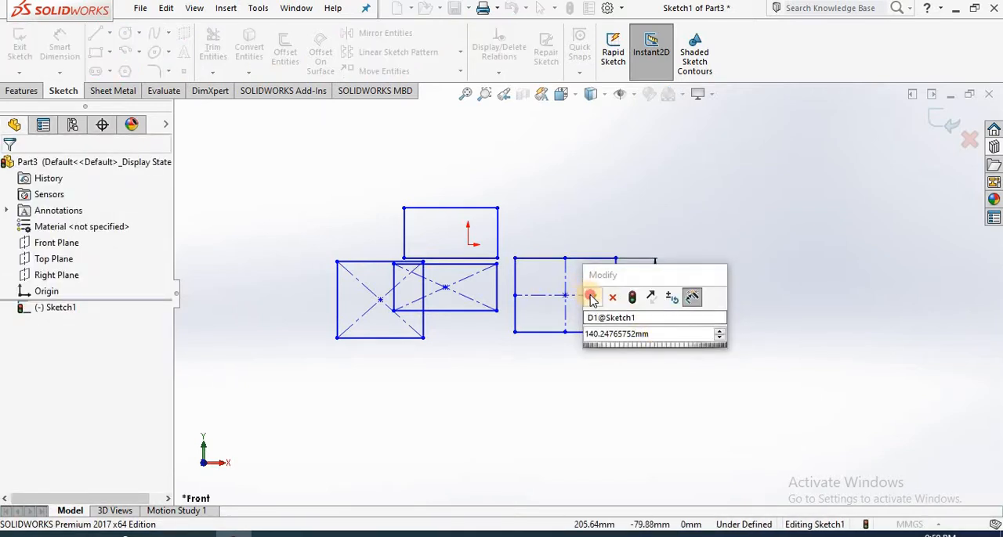
left_click(589, 297)
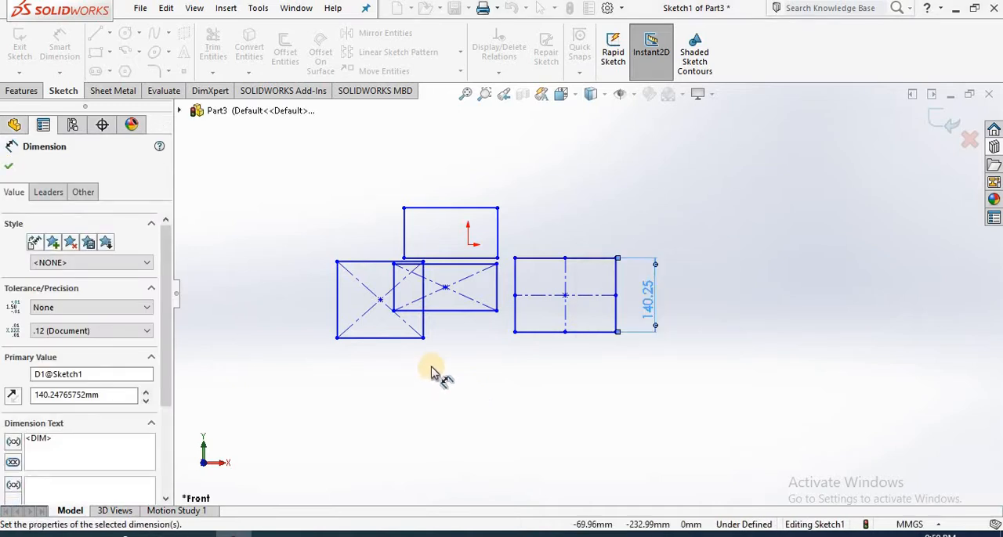
key("Escape")
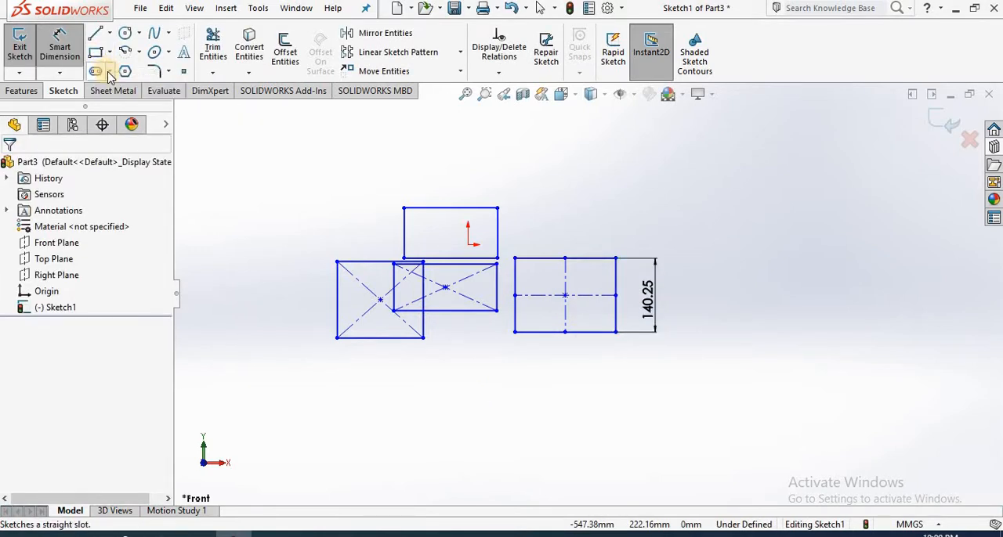
Step: Draw a corner rectangle about 476 by 167 mm below the others and a tilted 3 point corner rectangle to their right
left_click(97, 54)
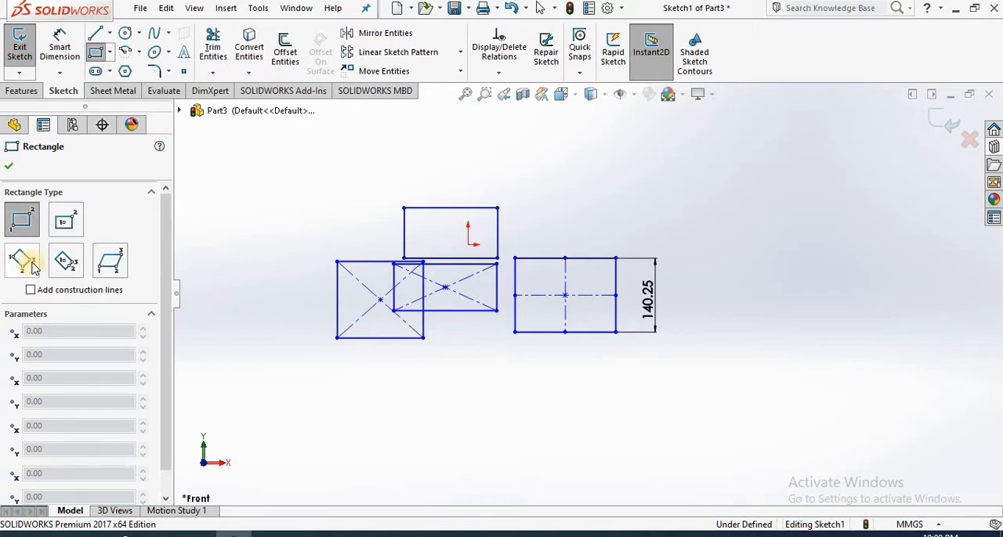
left_click_drag(385, 460, 637, 371)
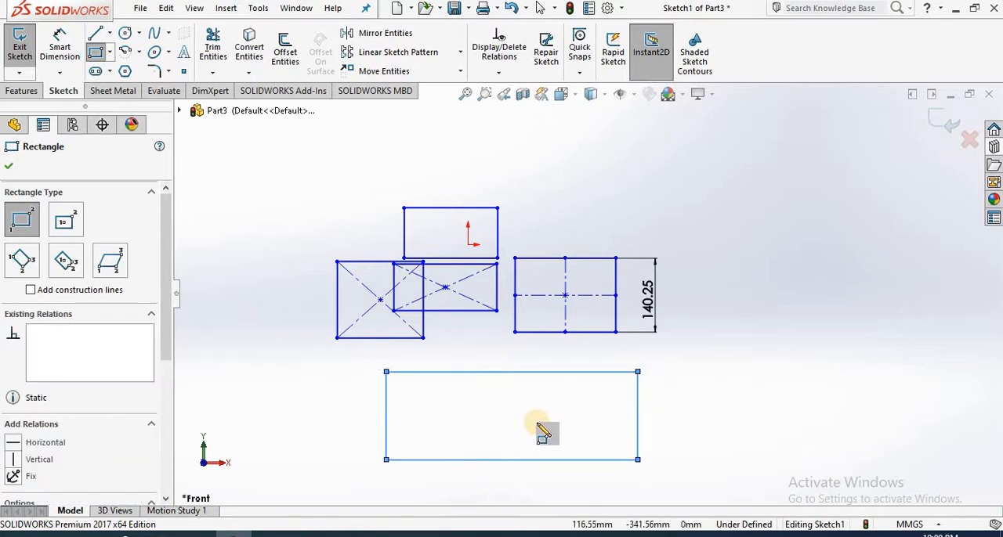
left_click(23, 266)
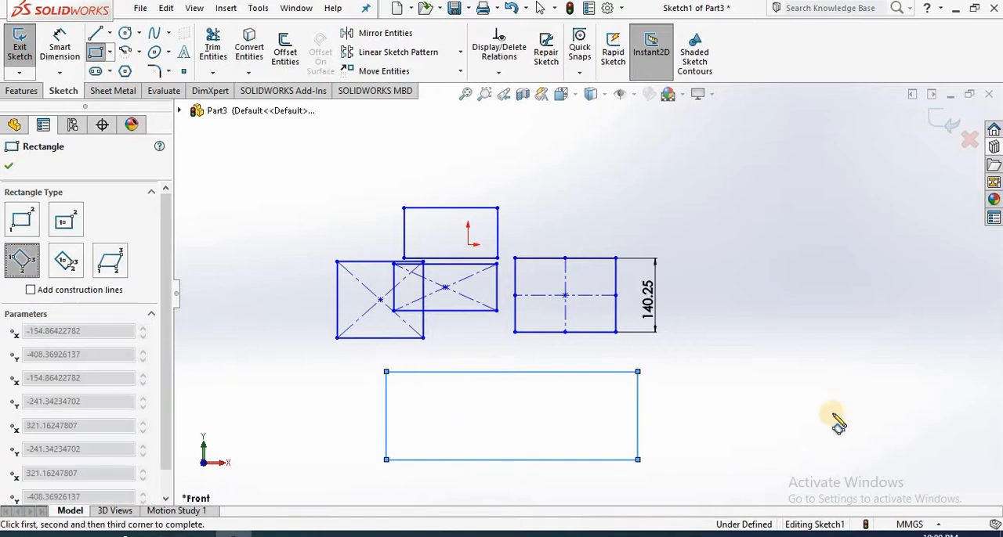
left_click(735, 333)
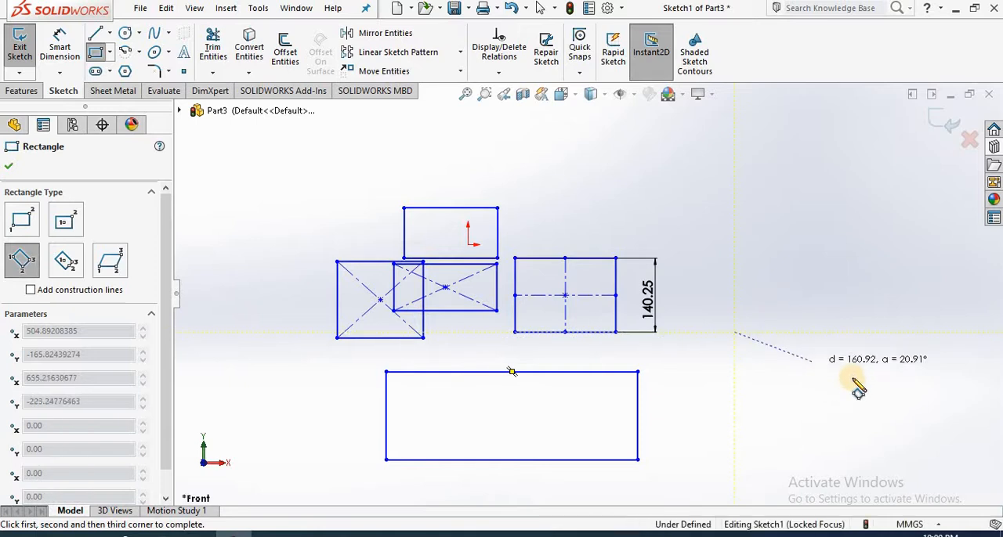
left_click(884, 388)
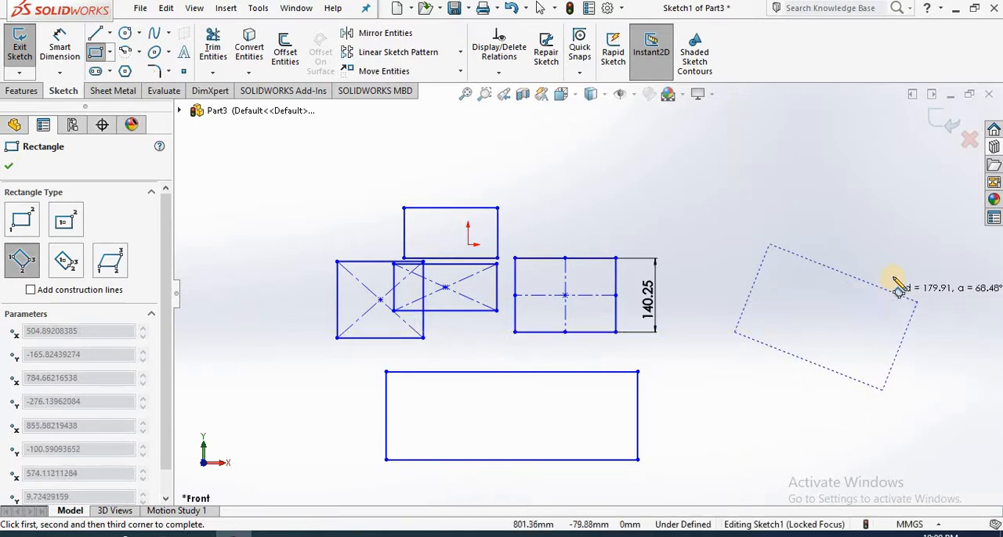
left_click(893, 278)
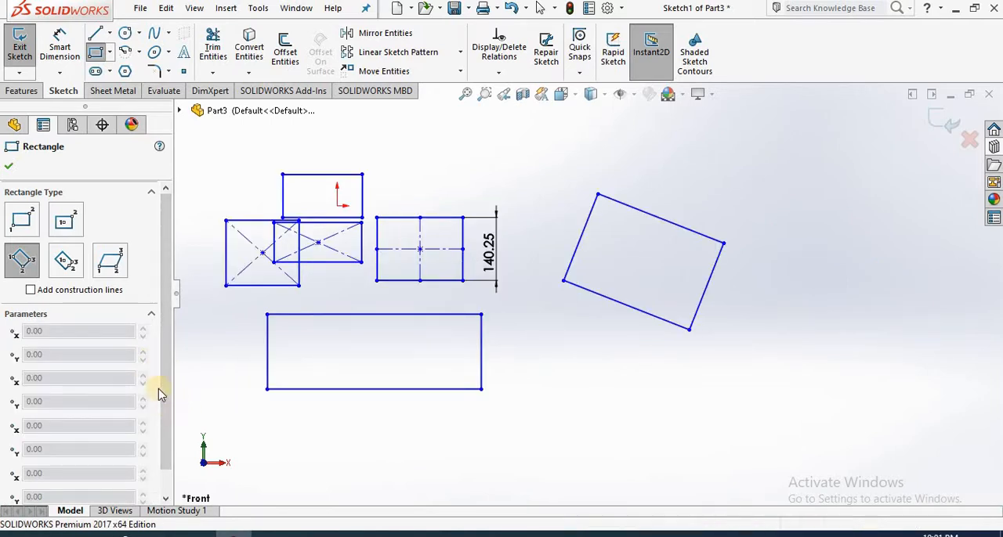
Step: Draw a tilted 3 point corner rectangle with construction lines from corners, overlapping the wide lower rectangle
left_click(30, 290)
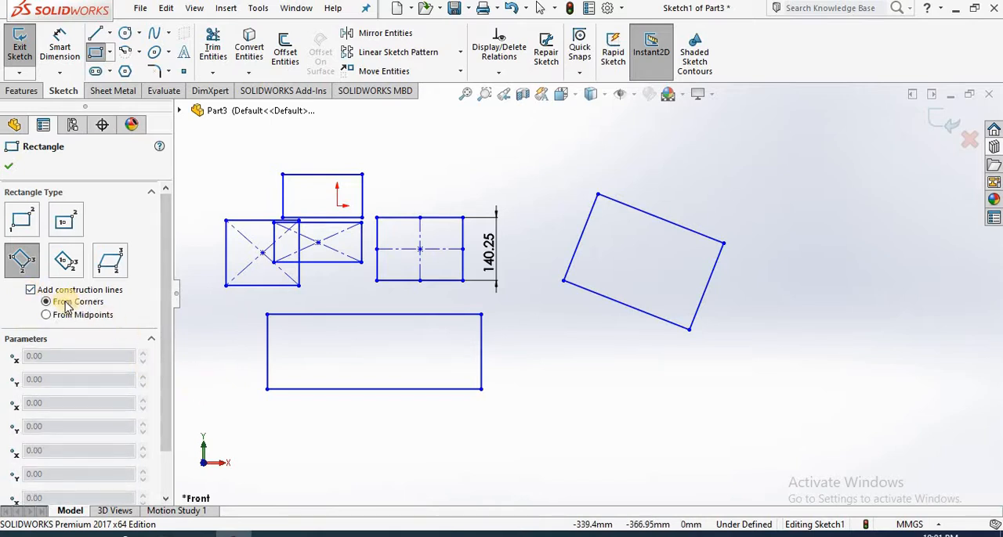
left_click(370, 432)
left_click(576, 486)
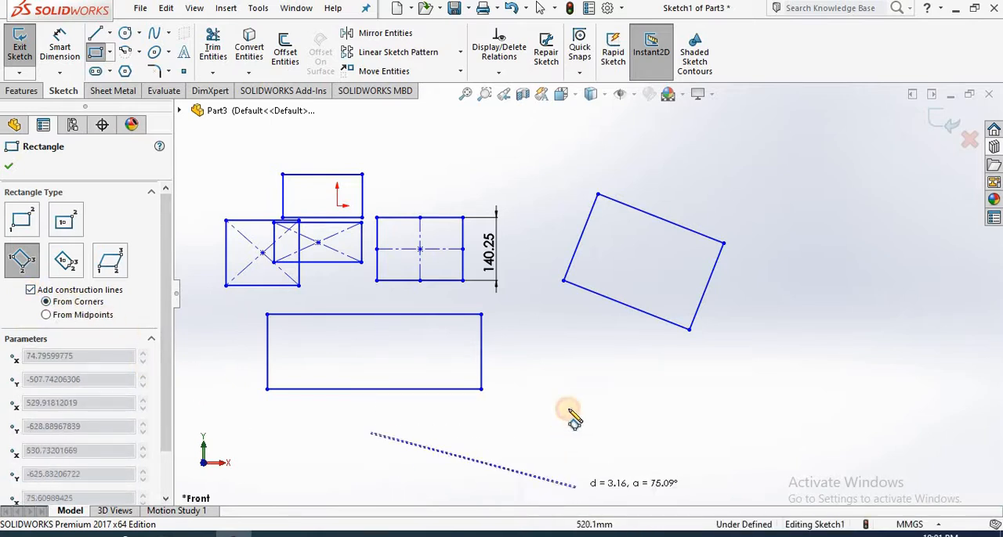
left_click(605, 369)
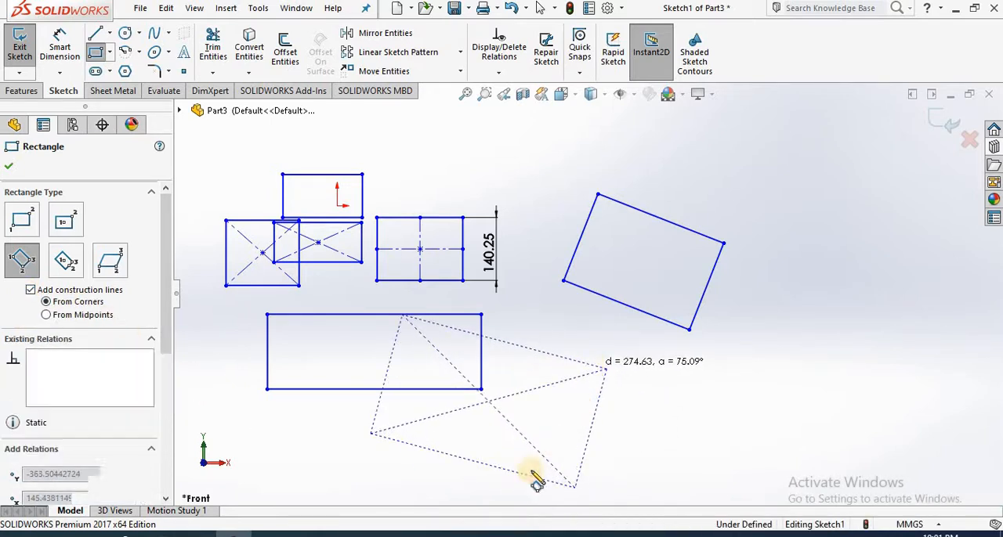
Step: Draw a 3 point corner rectangle about 311 by 199 mm with construction lines from midpoints, overlapping the plain tilted rectangle
left_click(46, 316)
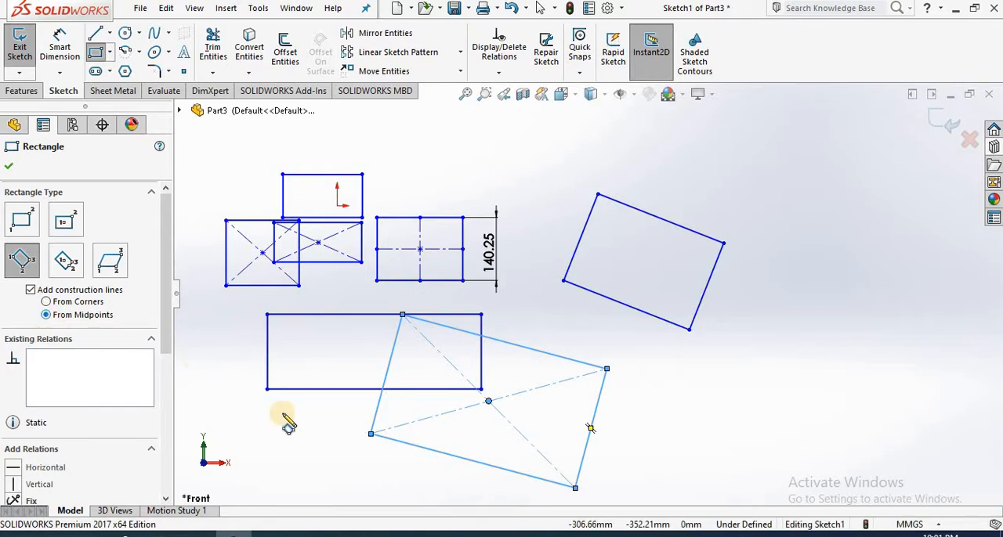
left_click(661, 369)
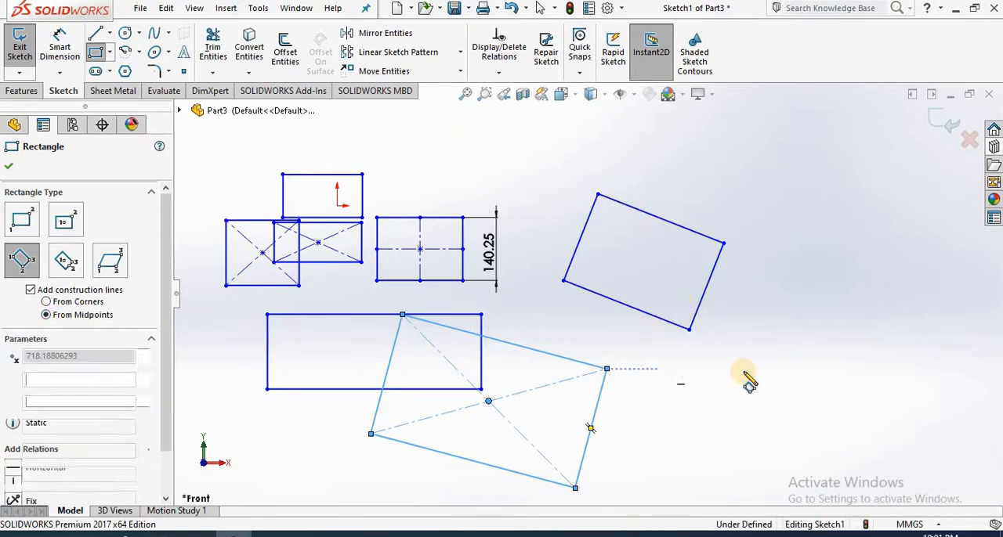
left_click(799, 372)
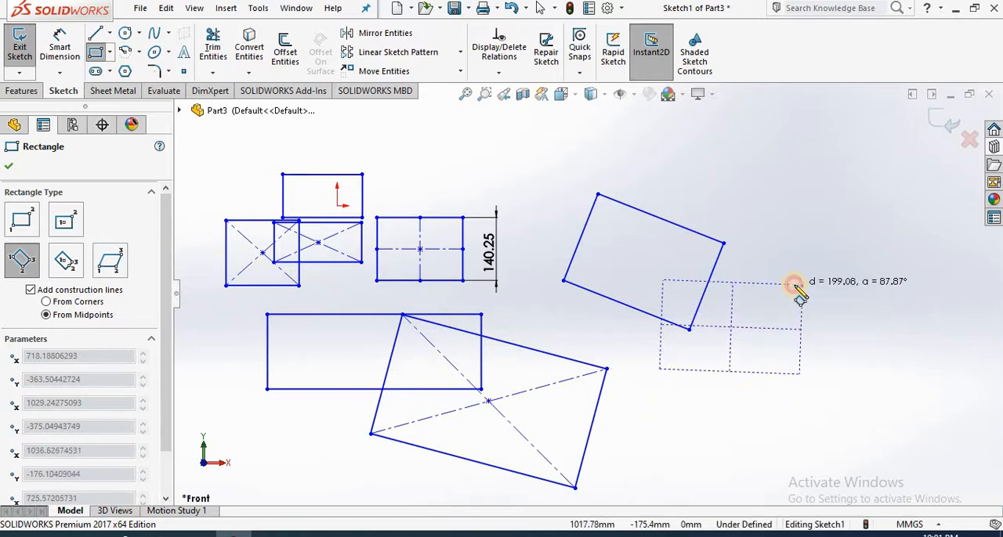
left_click(797, 285)
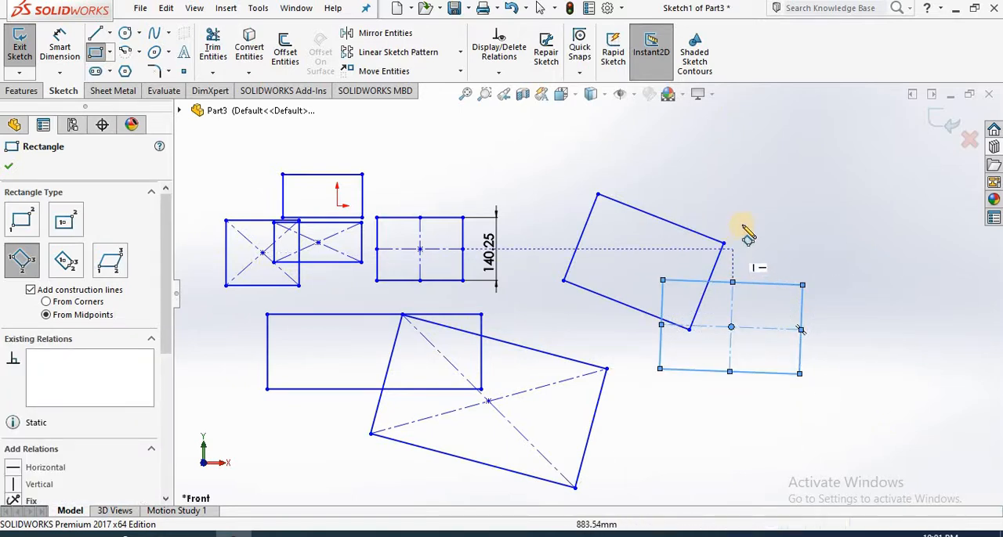
key("Escape")
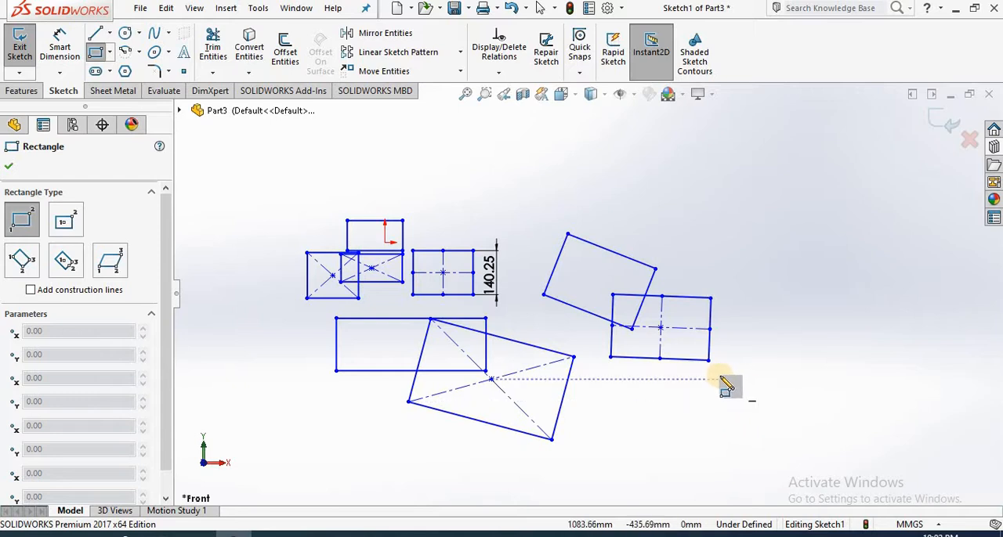
key("Escape")
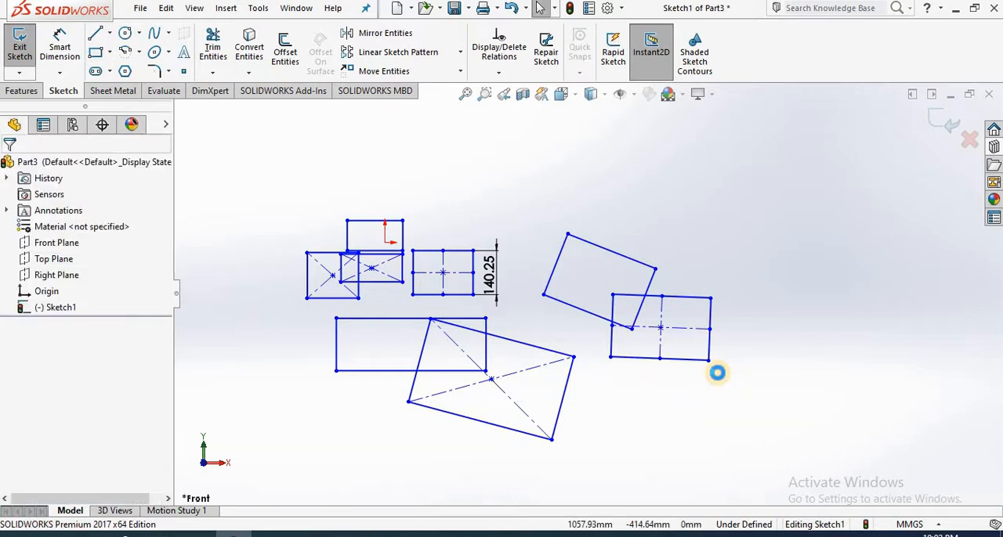
Step: Delete all rectangles, construction lines and the dimension from the sketch
key("ctrl+a")
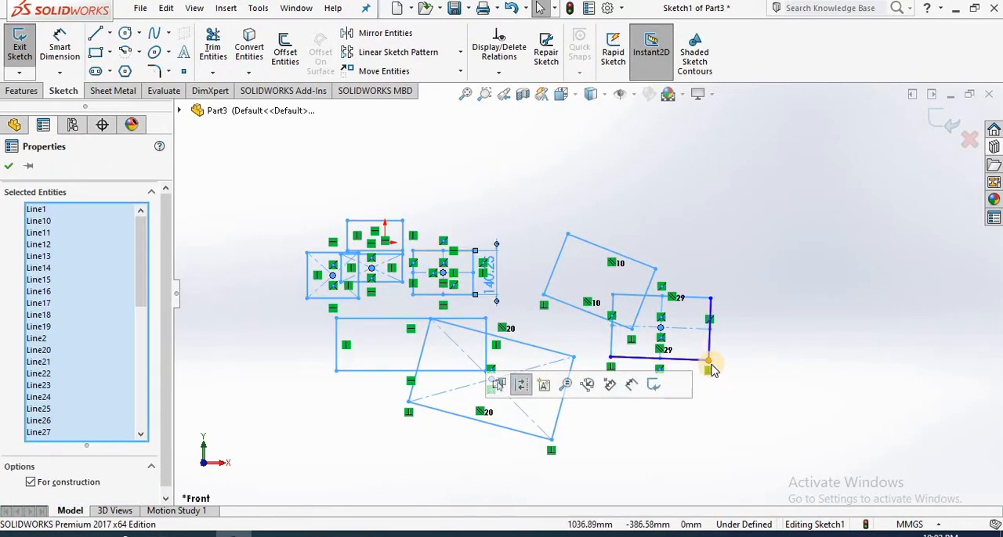
left_click(710, 365)
key("Delete")
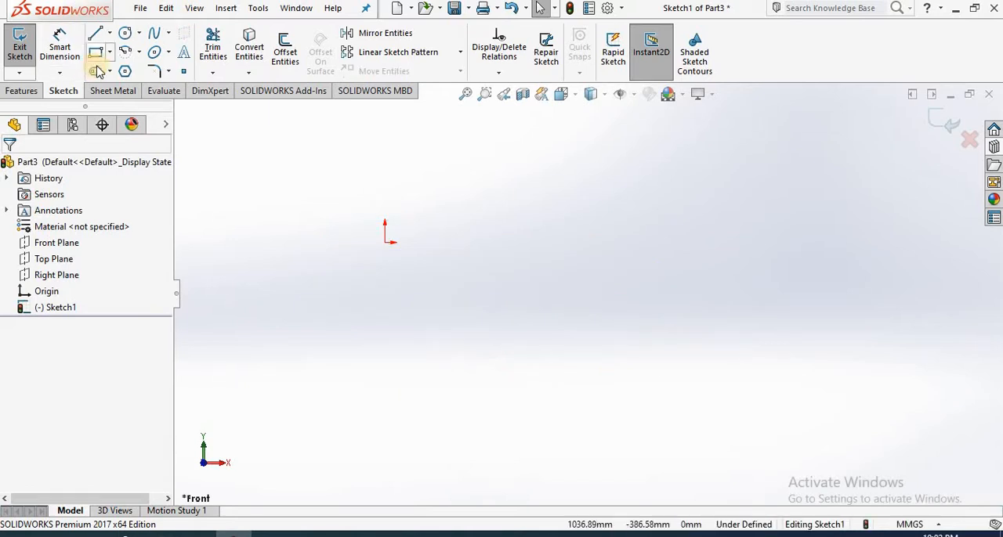
Step: Draw a horizontal 3 point center rectangle about 1333 by 552 mm below the origin, with construction lines from corners
left_click(95, 53)
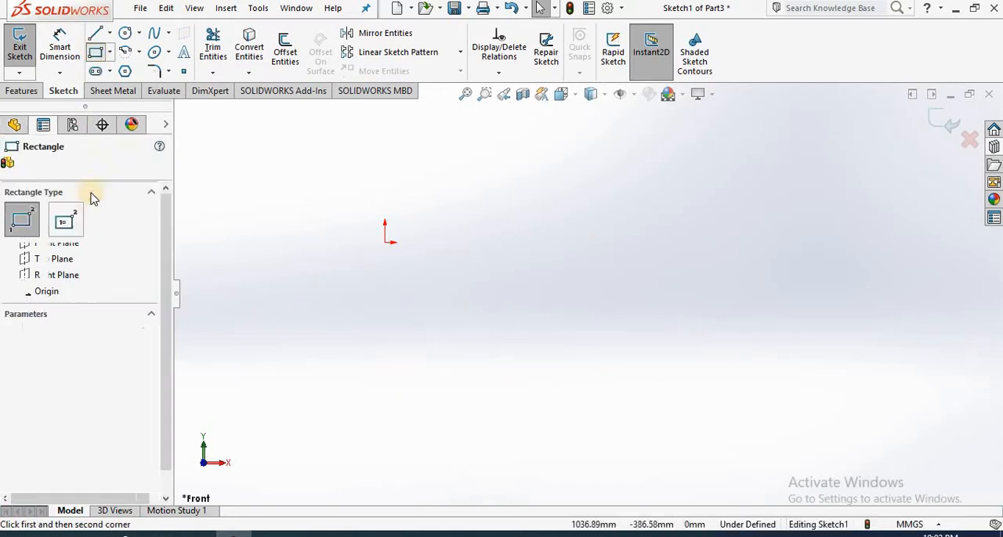
left_click(65, 264)
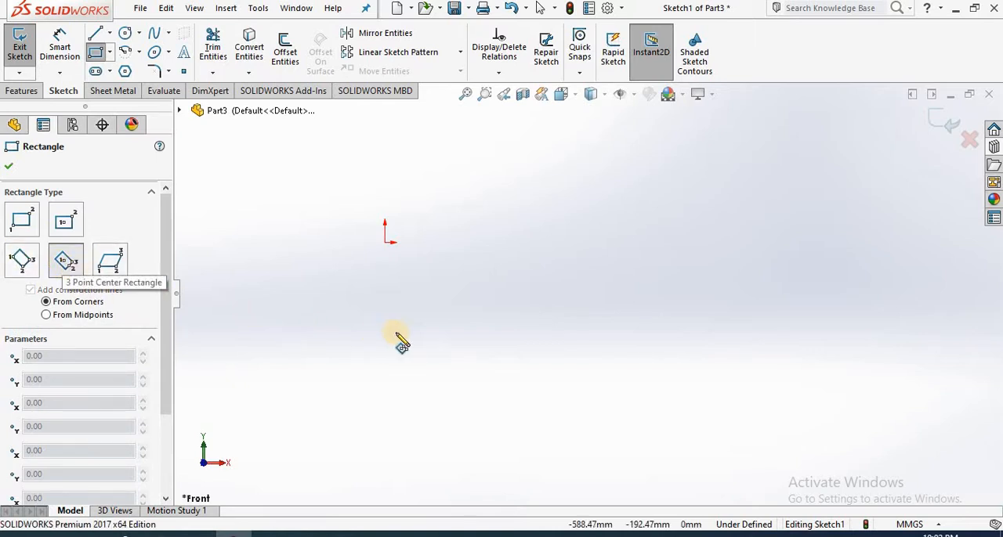
left_click(314, 353)
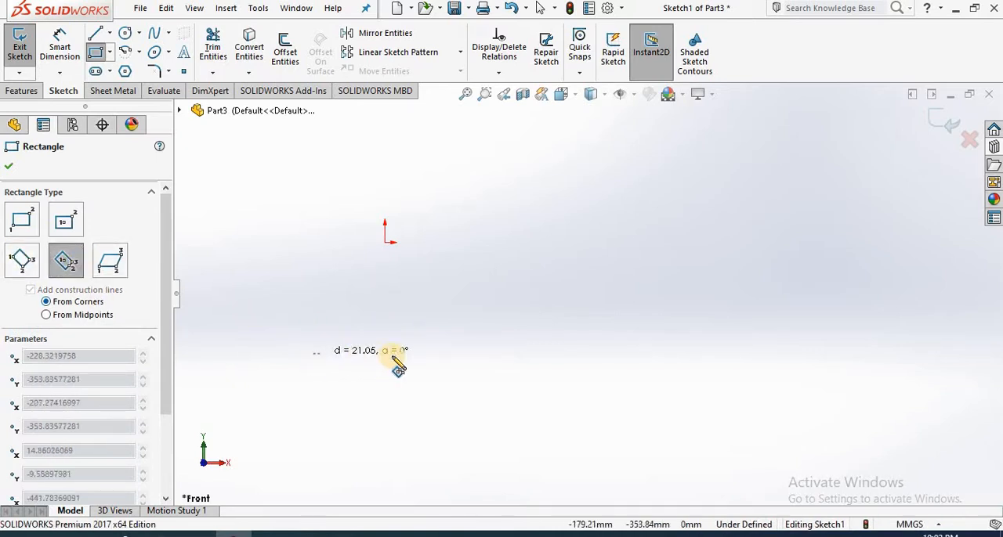
left_click(523, 354)
left_click(522, 267)
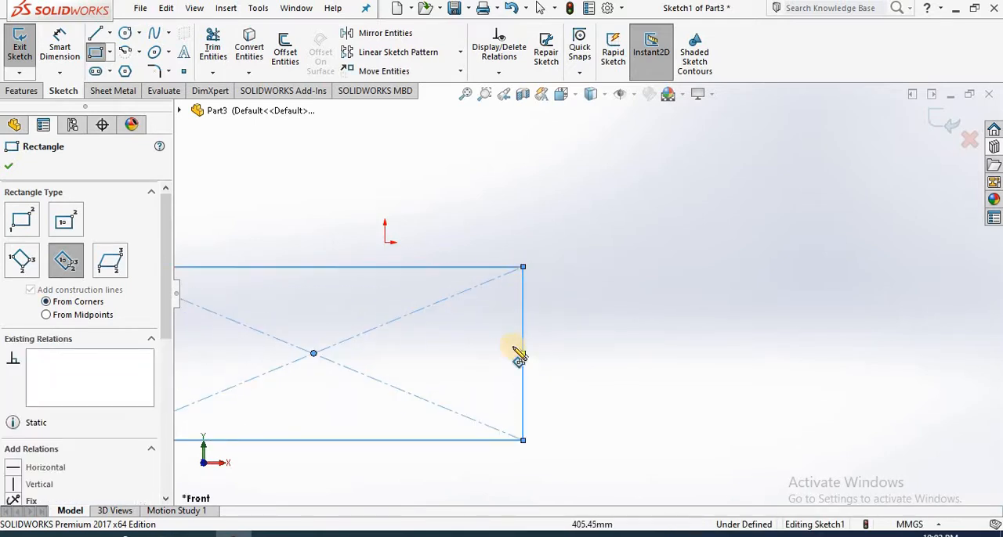
Step: Draw a parallelogram without construction lines beside the center rectangle, with a horizontal base about 526 mm long and a height of about 460 mm
left_click(109, 267)
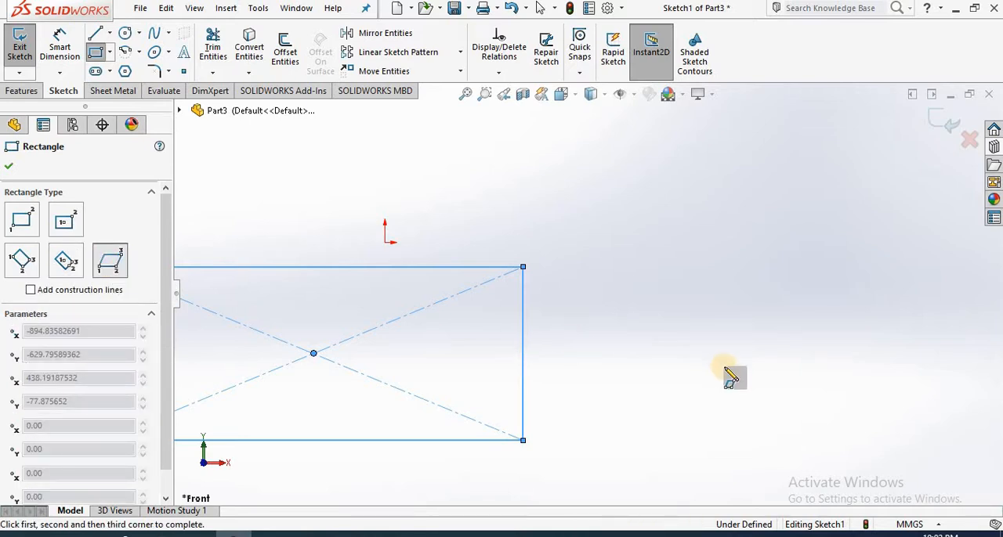
left_click(570, 345)
left_click(735, 343)
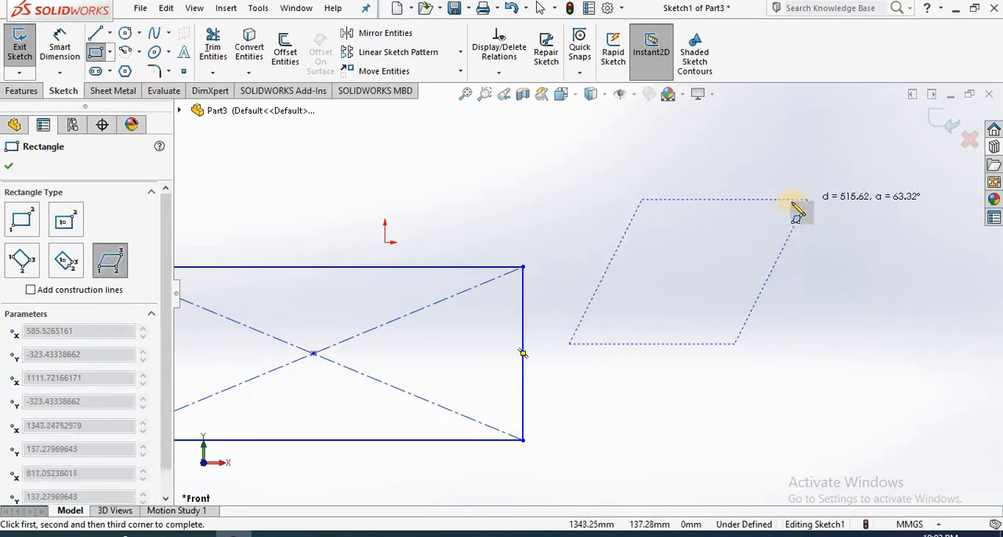
left_click(758, 199)
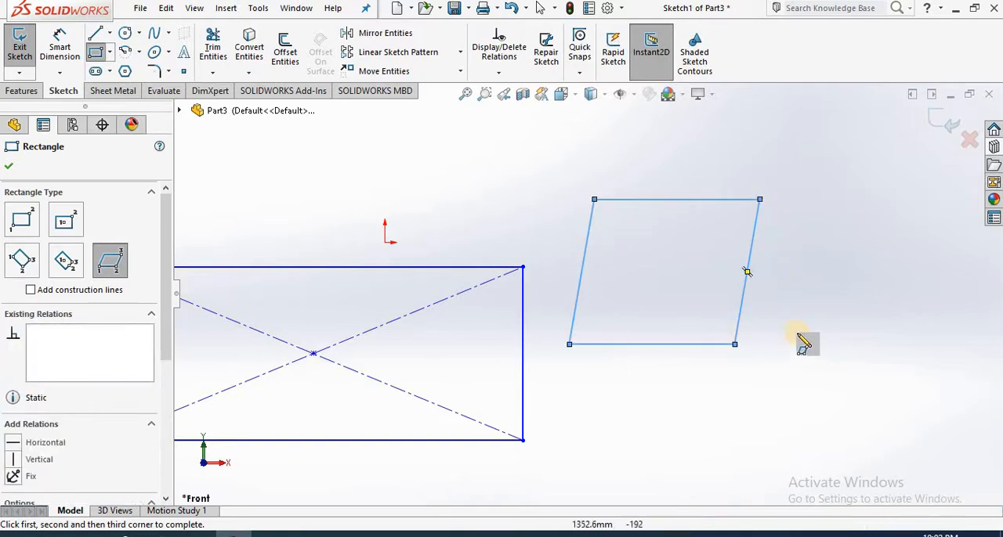